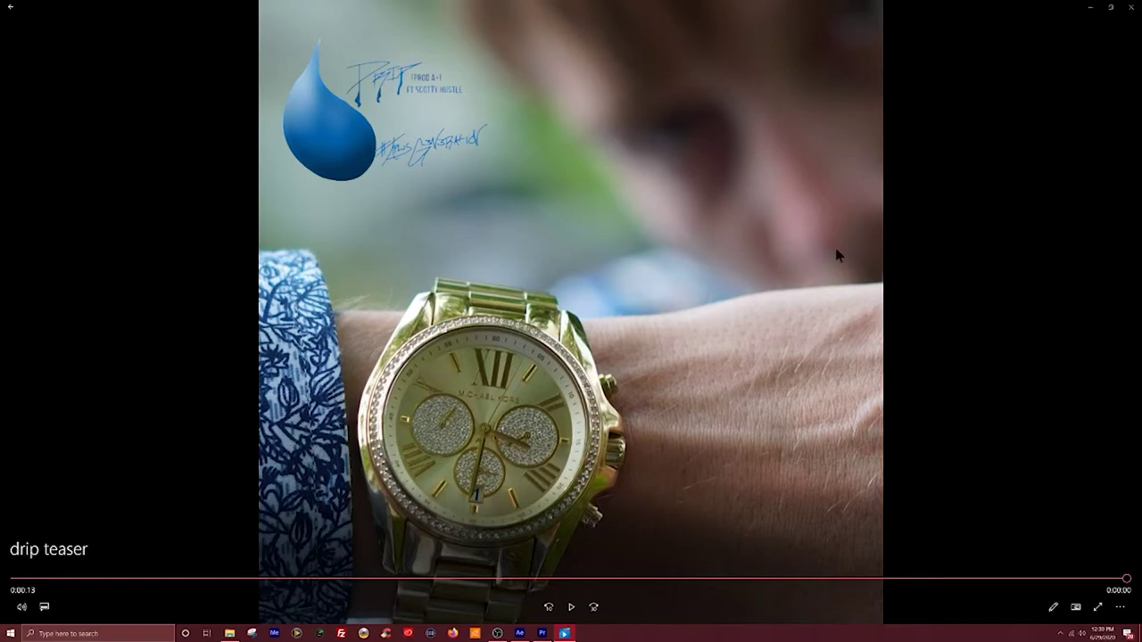
# - Close the teaser video, switch to After Effects and add the C0033.MP4 clip to the Comp 1 timeline
pyautogui.click(1133, 7)
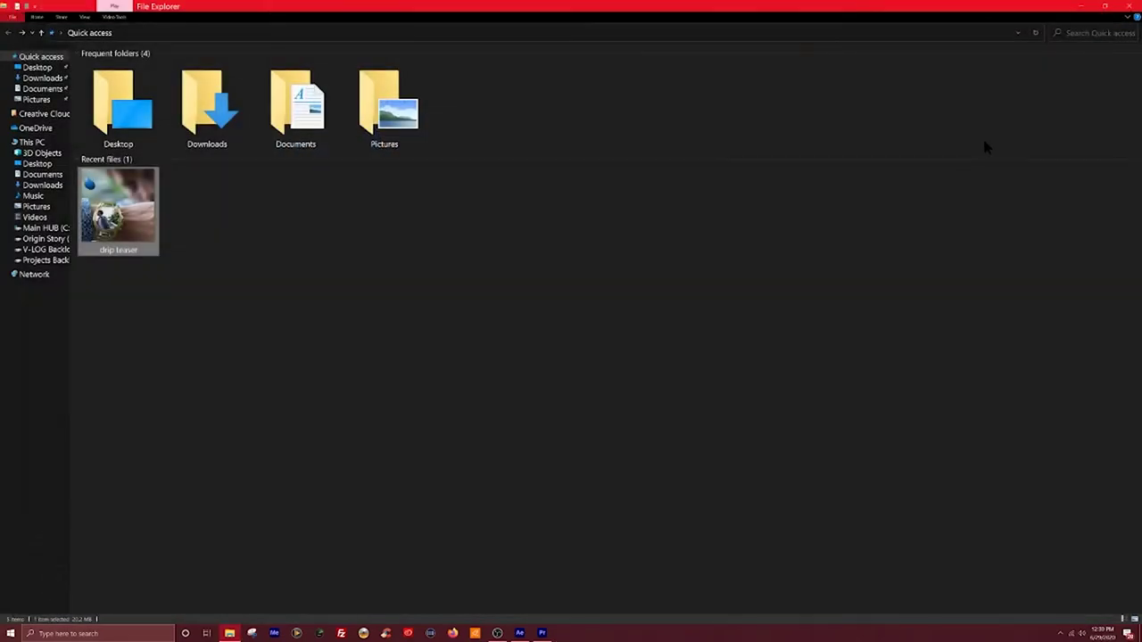
pyautogui.click(520, 634)
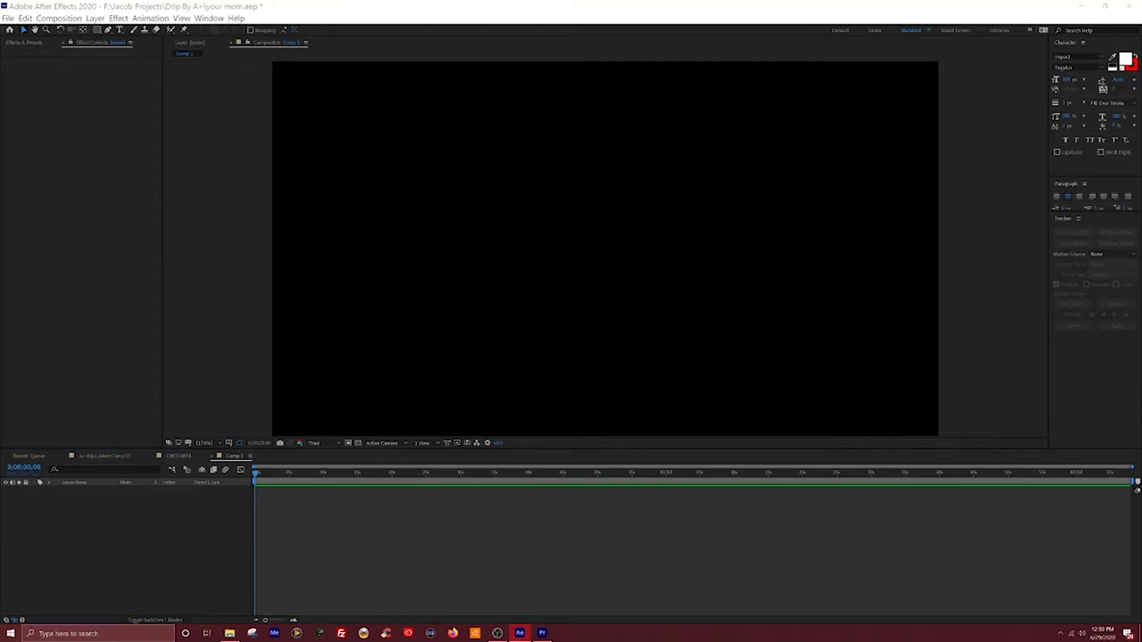
pyautogui.moveTo(247, 161); pyautogui.dragTo(284, 500)
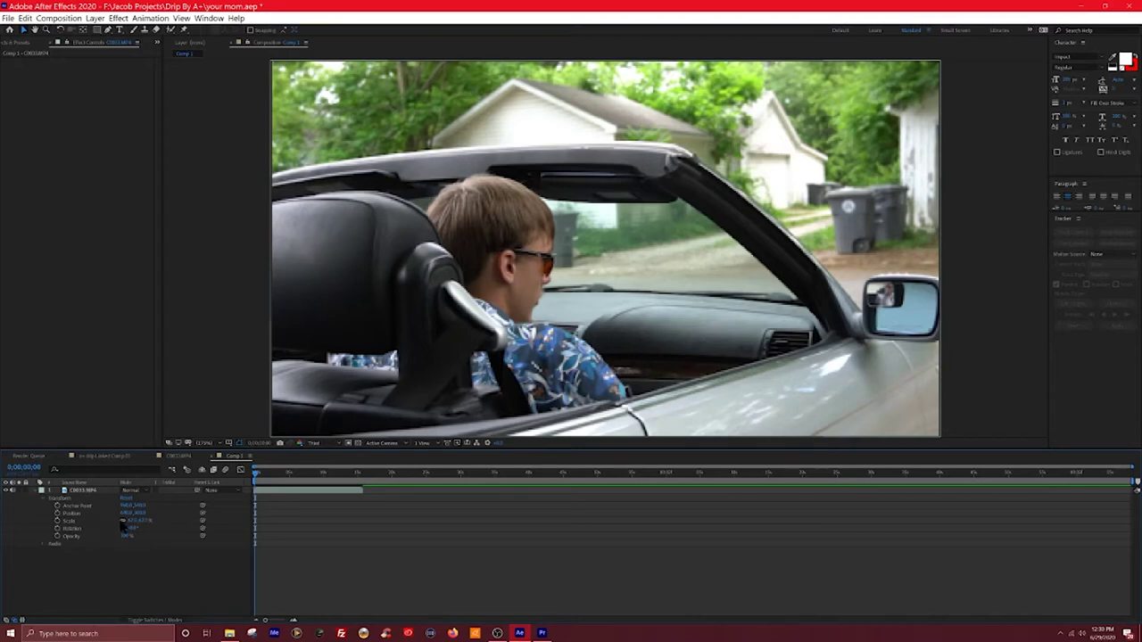
# - Unlink the clip's scale proportions and keyframe Scale at the composition's start with the vertical scale at 0%
pyautogui.click(122, 521)
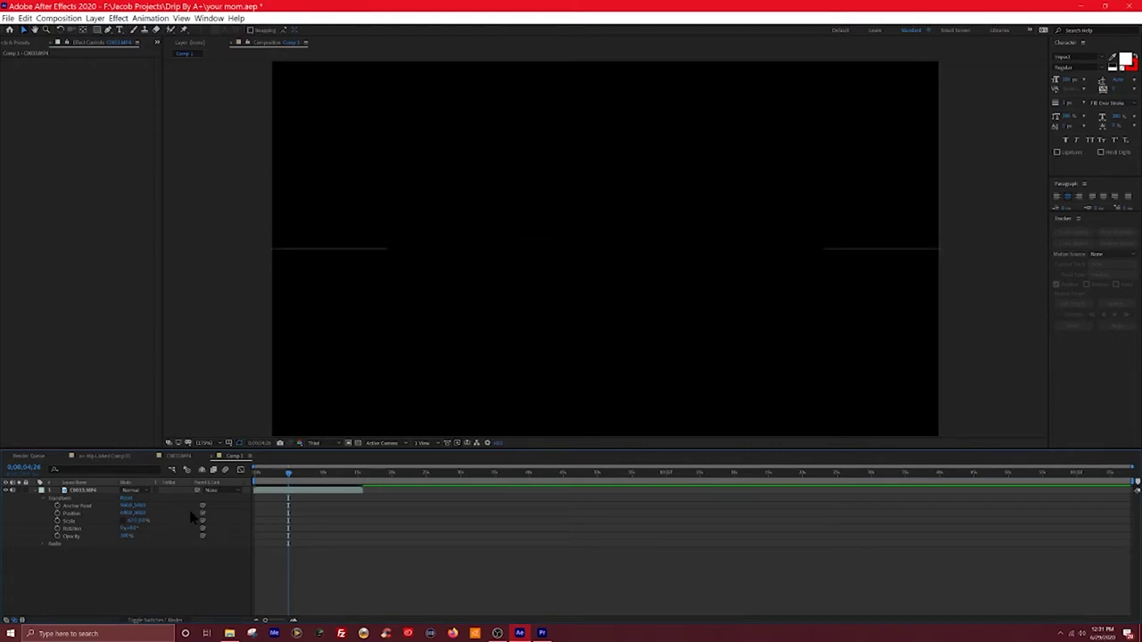
pyautogui.moveTo(287, 479); pyautogui.dragTo(256, 479)
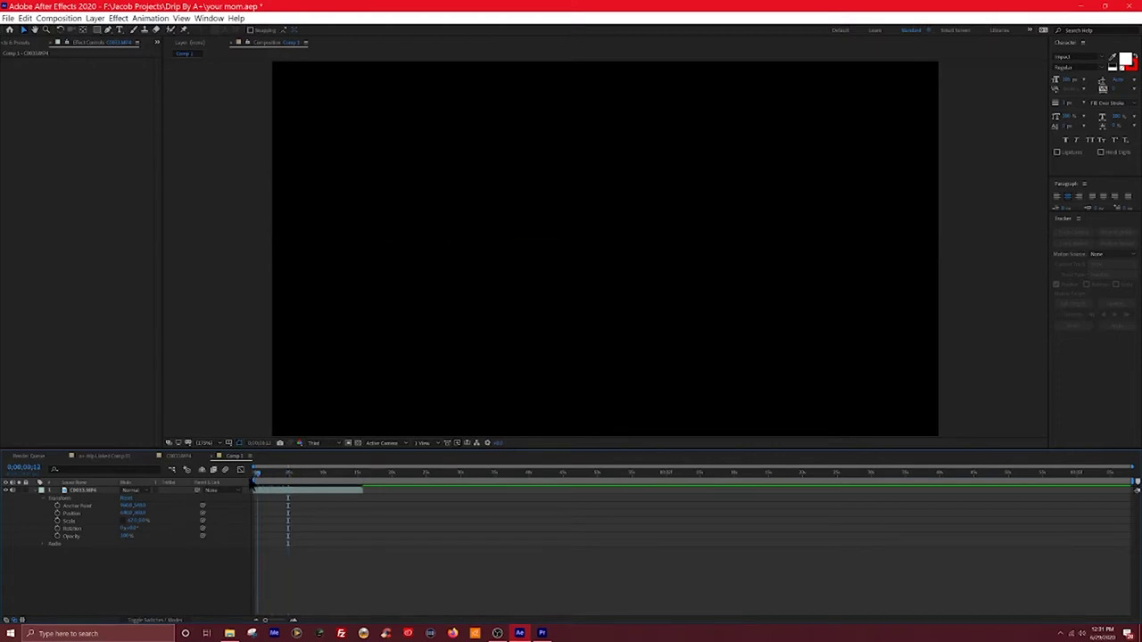
pyautogui.click(57, 521)
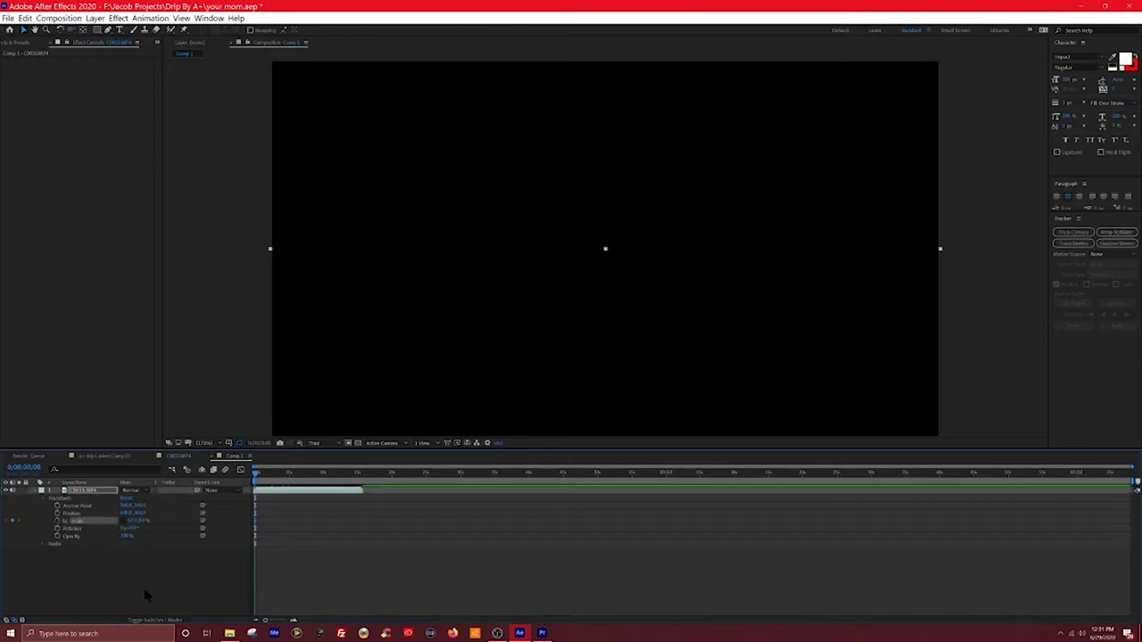
# - Add a second Scale keyframe at about five seconds with the vertical scale set to 1%
pyautogui.click(290, 479)
pyautogui.click(147, 521)
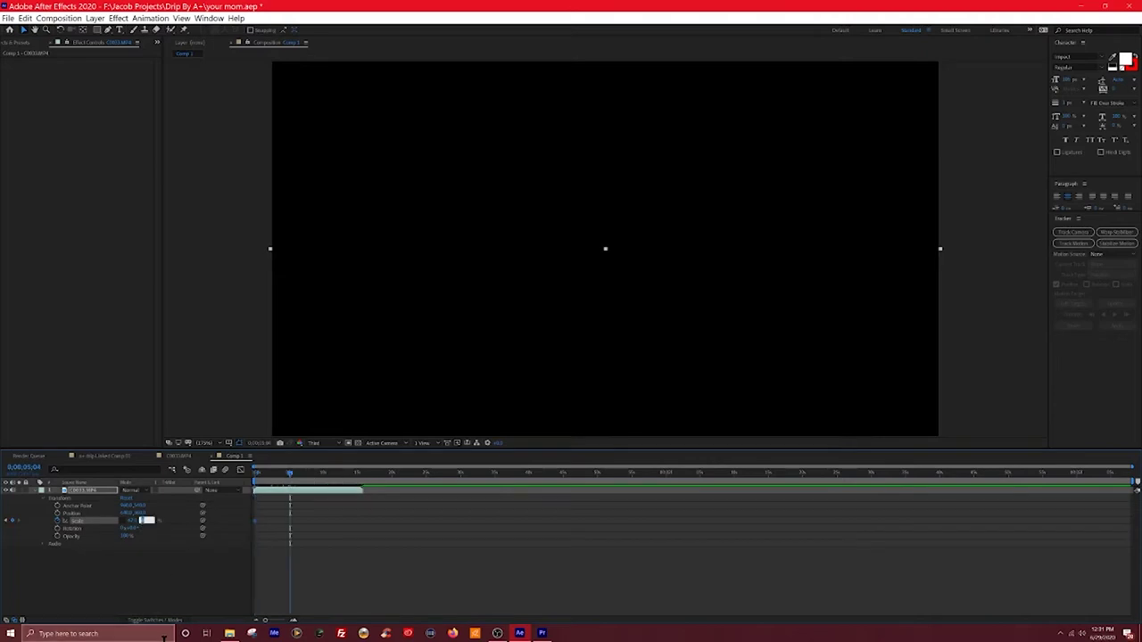
pyautogui.write('1')
pyautogui.click(174, 591)
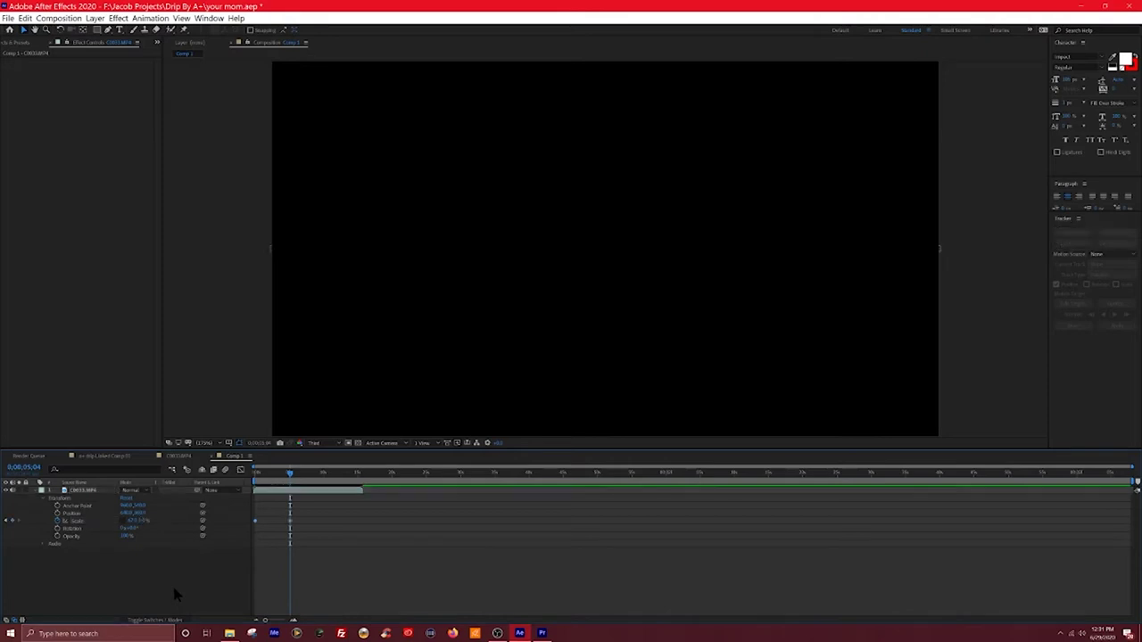
# - Add a third Scale keyframe at about ten seconds with the vertical scale set to 100%
pyautogui.click(325, 481)
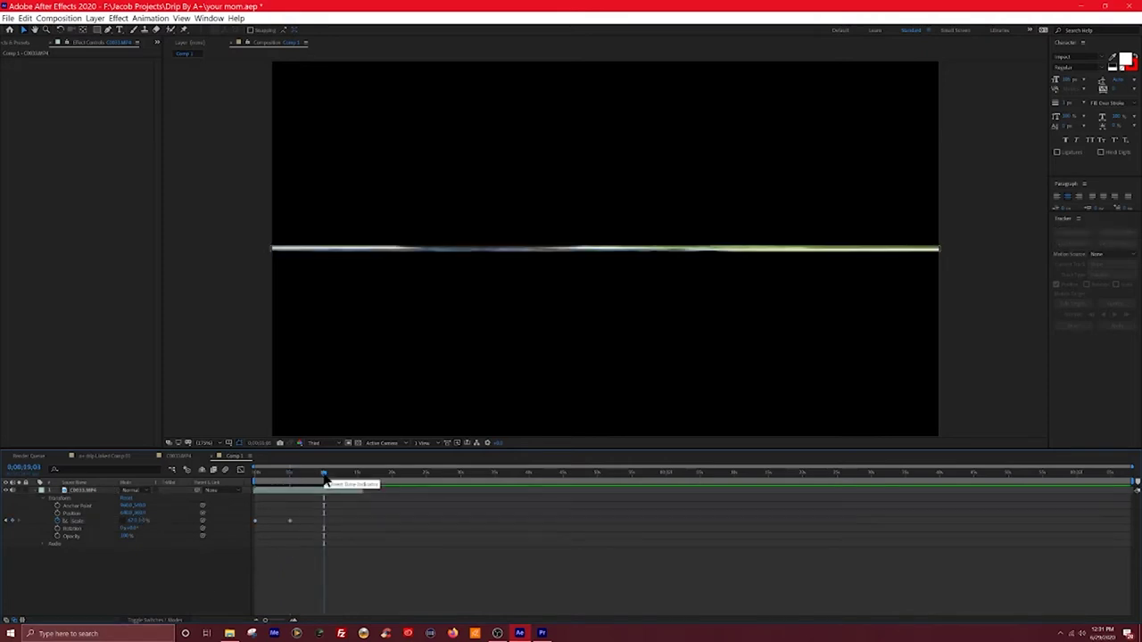
pyautogui.click(142, 521)
pyautogui.write('100')
pyautogui.press('Return')
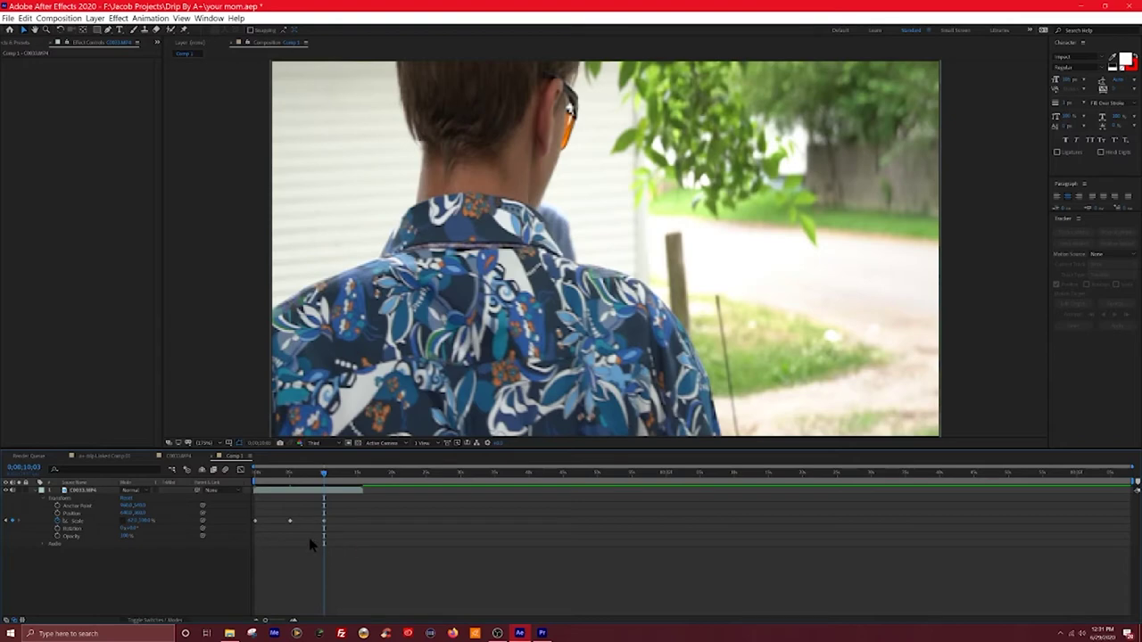
# - Apply Easy Ease to the first two Scale keyframes of the clip
pyautogui.moveTo(297, 541); pyautogui.dragTo(242, 497)
pyautogui.rightClick(256, 521)
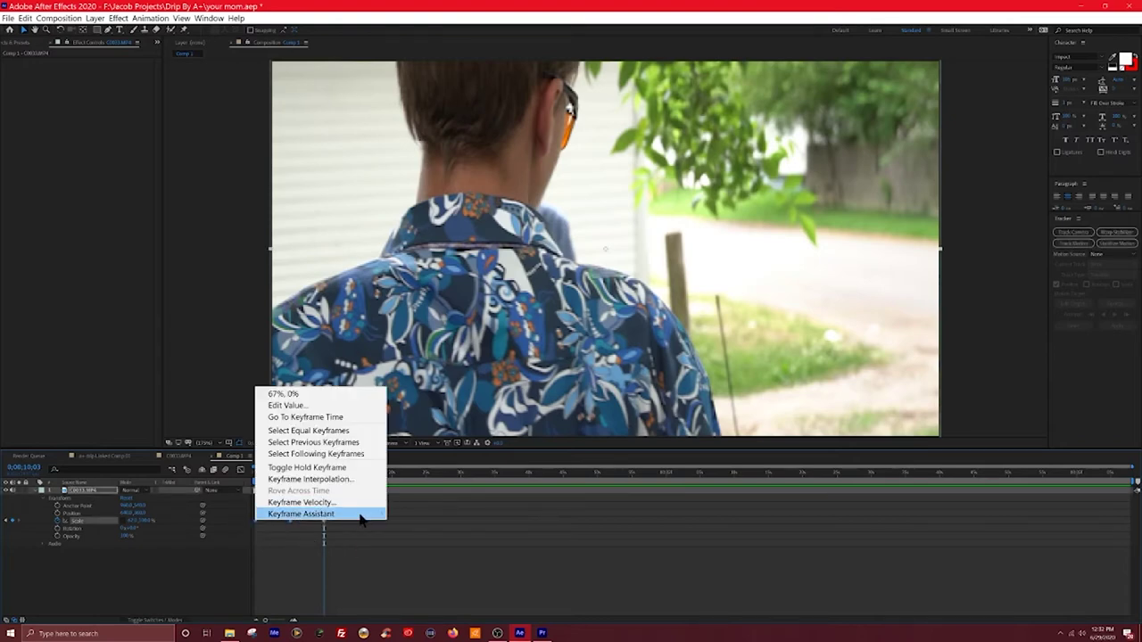
pyautogui.moveTo(370, 515)
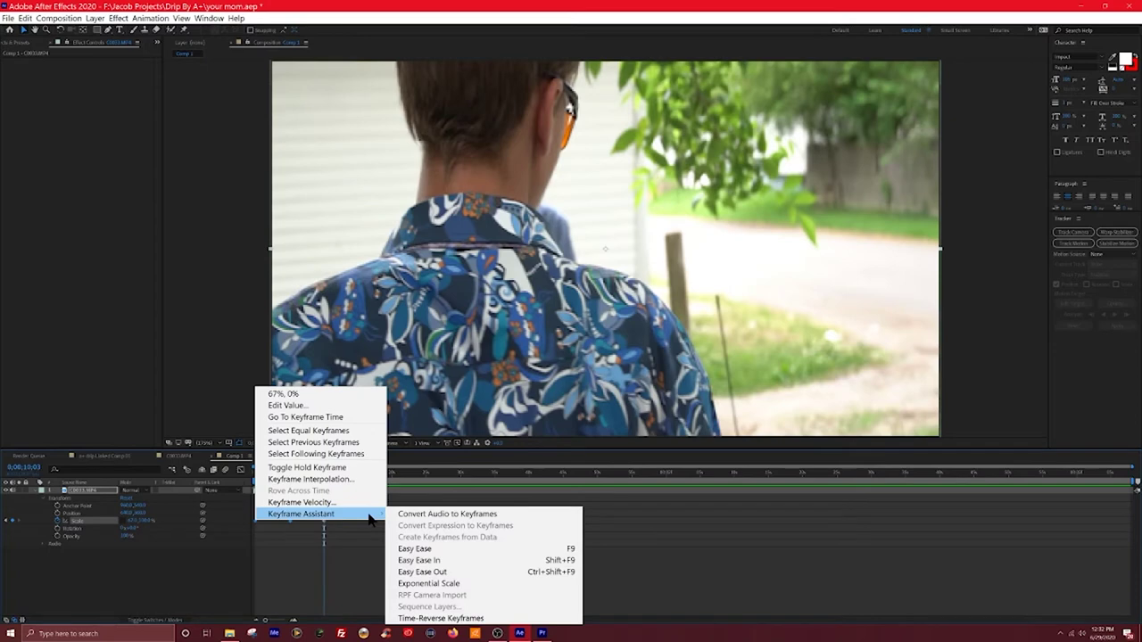
pyautogui.click(440, 562)
pyautogui.click(440, 561)
# - Preview the scale animation from the start, then inspect the lower layer's effects in the finished C0033.MP4 composition
pyautogui.moveTo(324, 473); pyautogui.dragTo(253, 505)
pyautogui.press('Home')
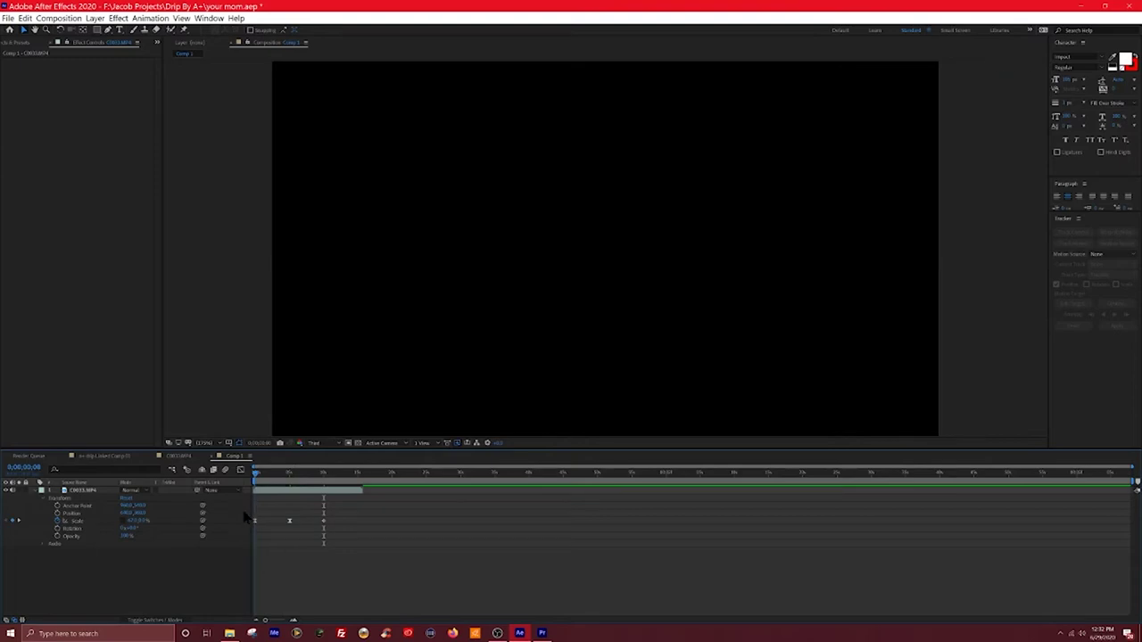
pyautogui.press('space')
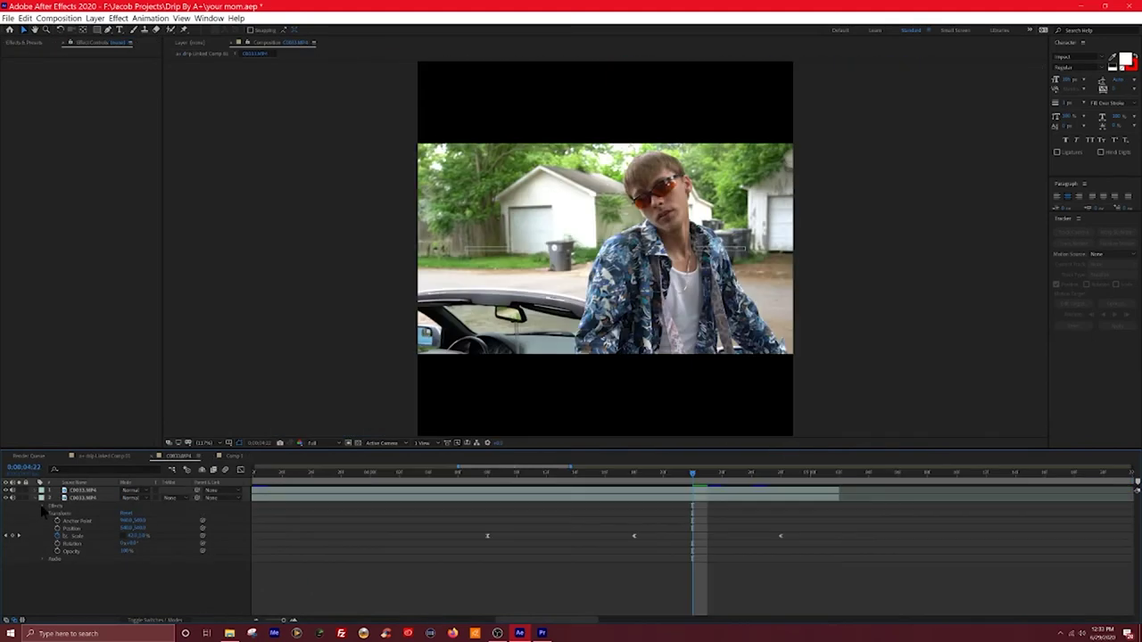
pyautogui.click(41, 507)
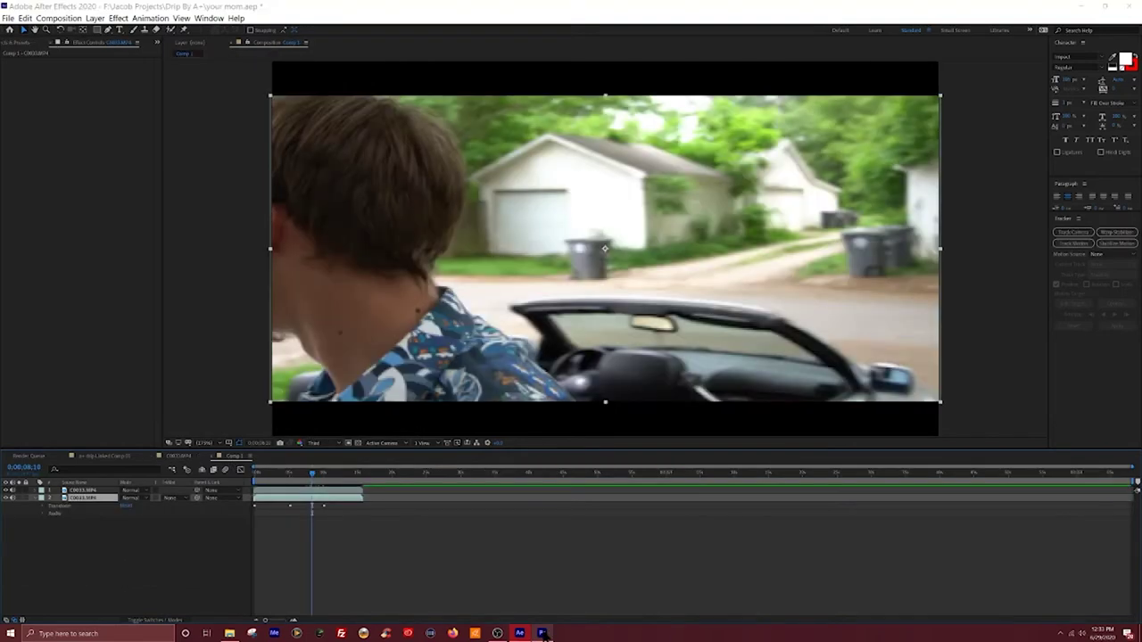
# - Switch to Premiere Pro and add an elliptical opacity mask to the watch photo, placed over the watch face
pyautogui.click(542, 633)
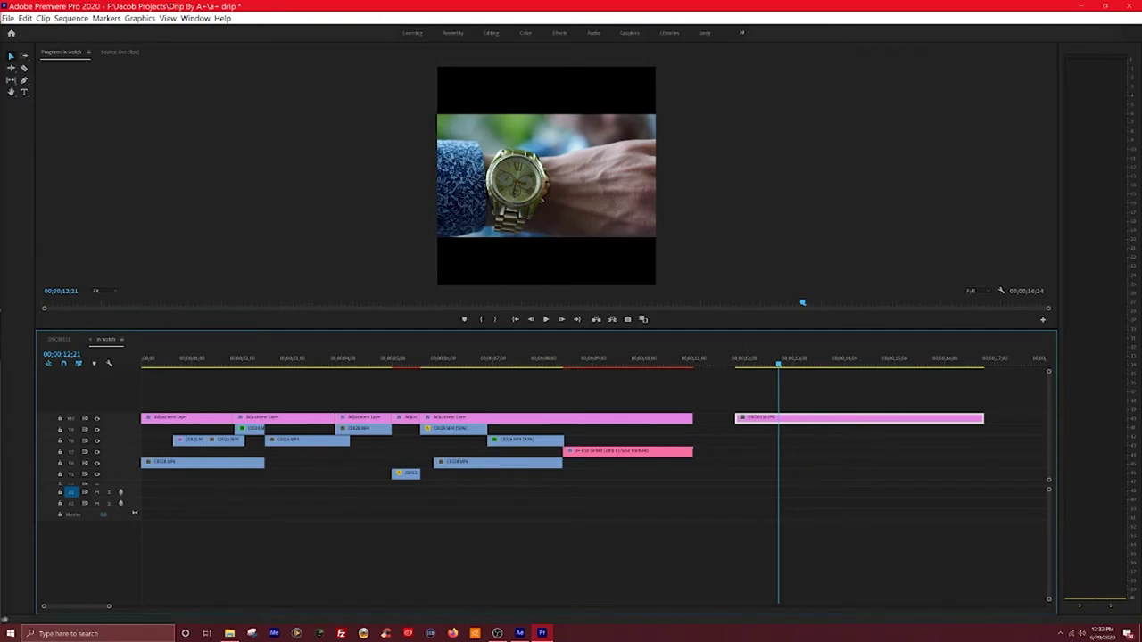
pyautogui.moveTo(0, 68); pyautogui.dragTo(293, 183)
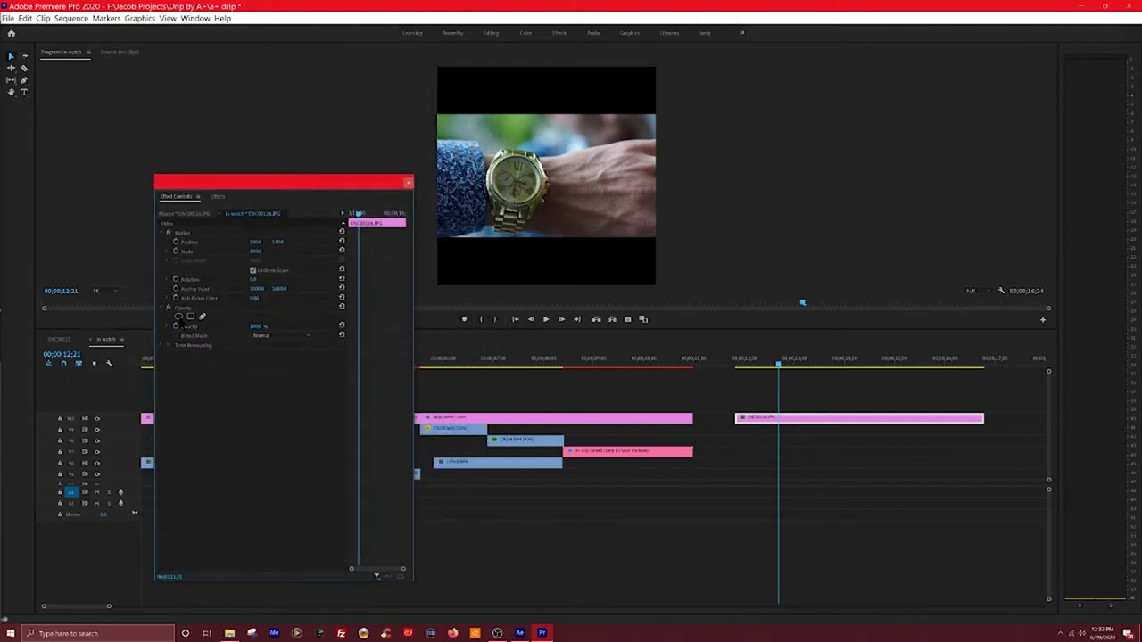
pyautogui.click(178, 316)
pyautogui.moveTo(551, 175); pyautogui.dragTo(519, 179)
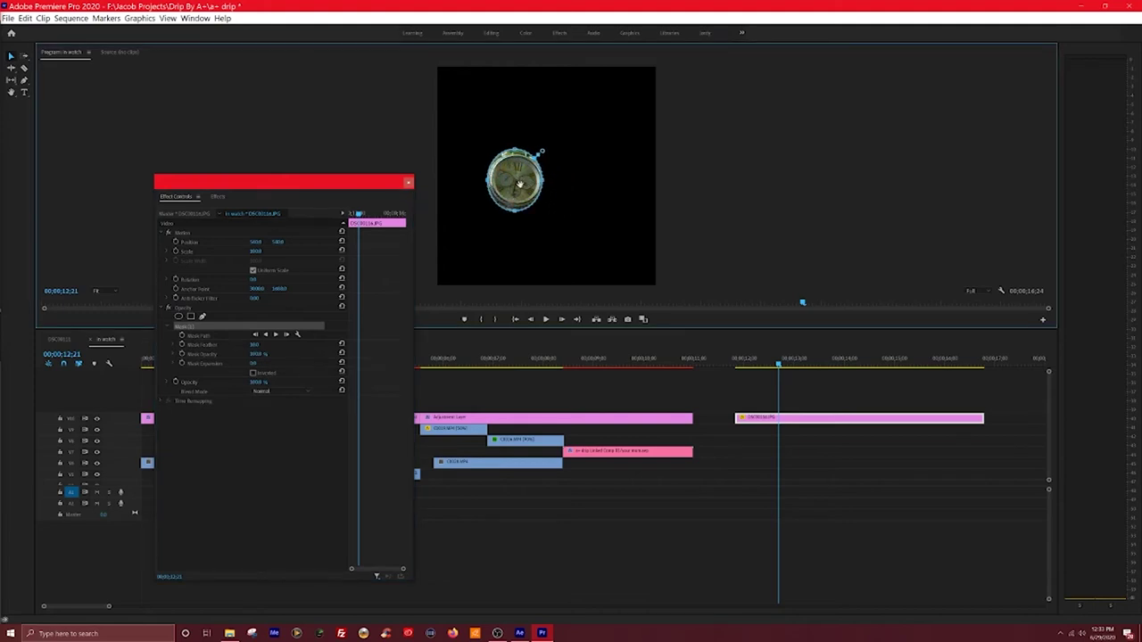
# - Reshape the elliptical mask to fit the dial inside the watch's bezel and invert it to cut out the face
pyautogui.click(96, 292)
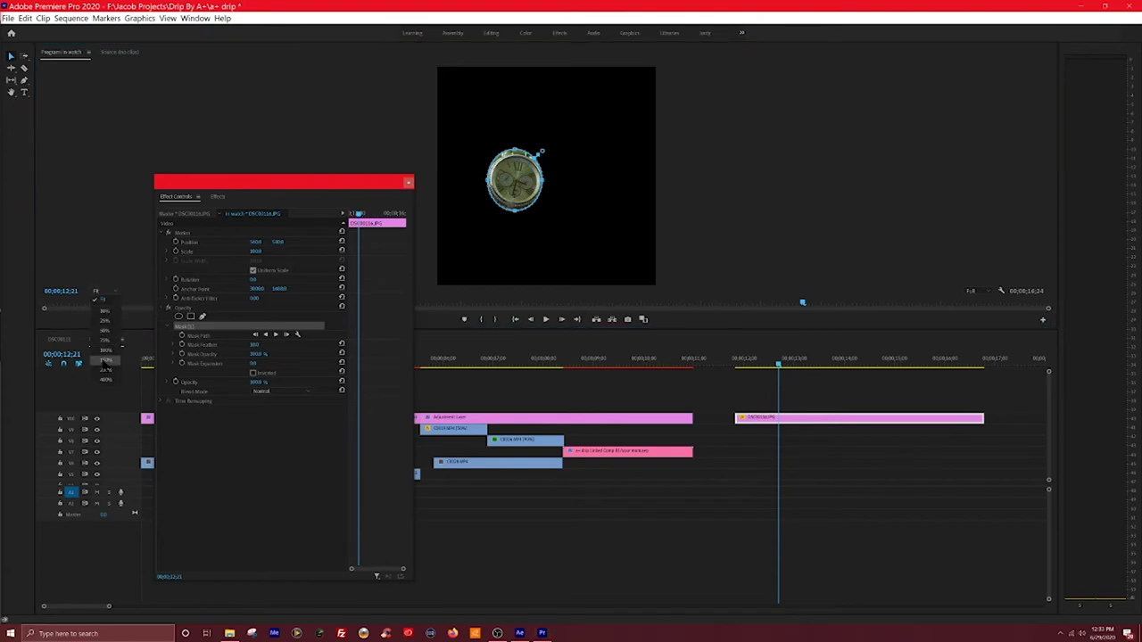
pyautogui.click(106, 359)
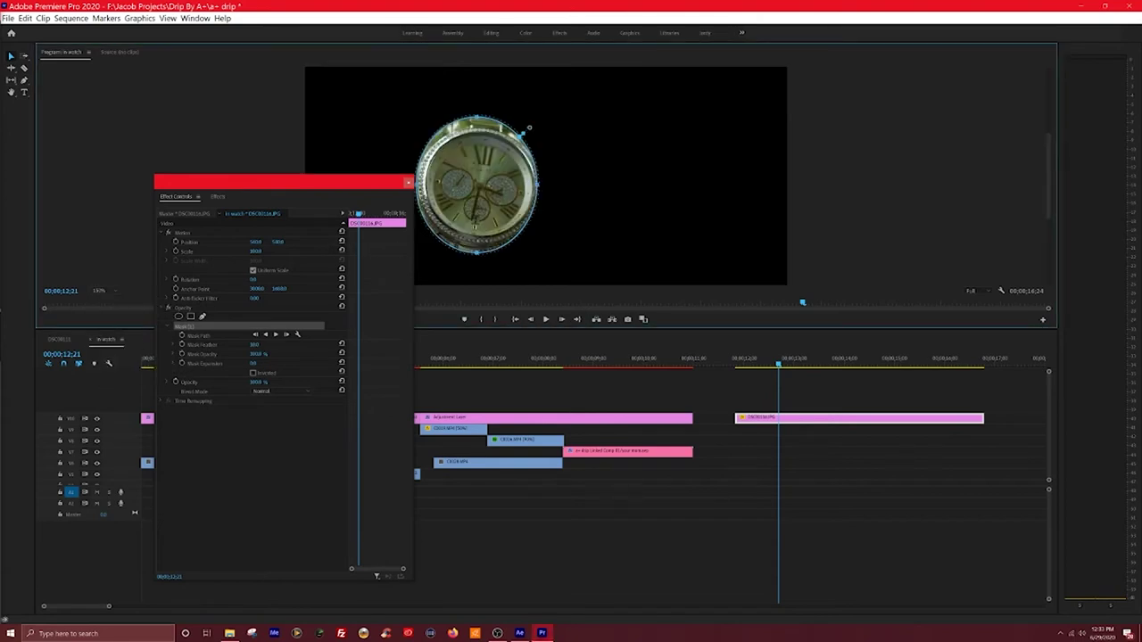
pyautogui.moveTo(477, 256); pyautogui.dragTo(477, 238)
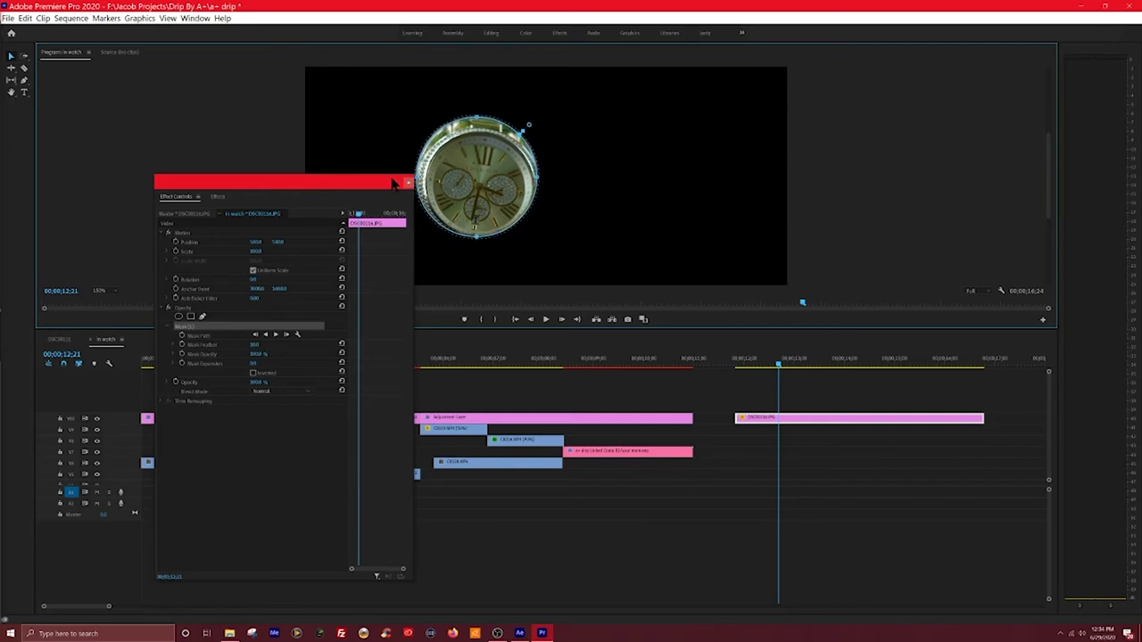
pyautogui.moveTo(383, 187); pyautogui.dragTo(425, 179)
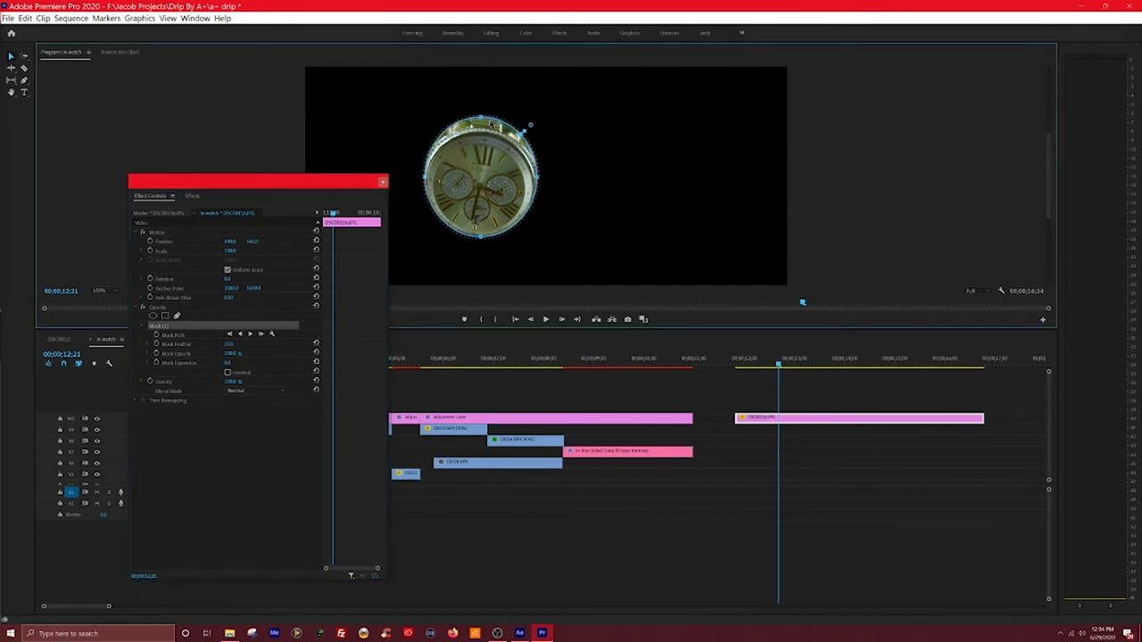
pyautogui.moveTo(481, 118); pyautogui.dragTo(482, 134)
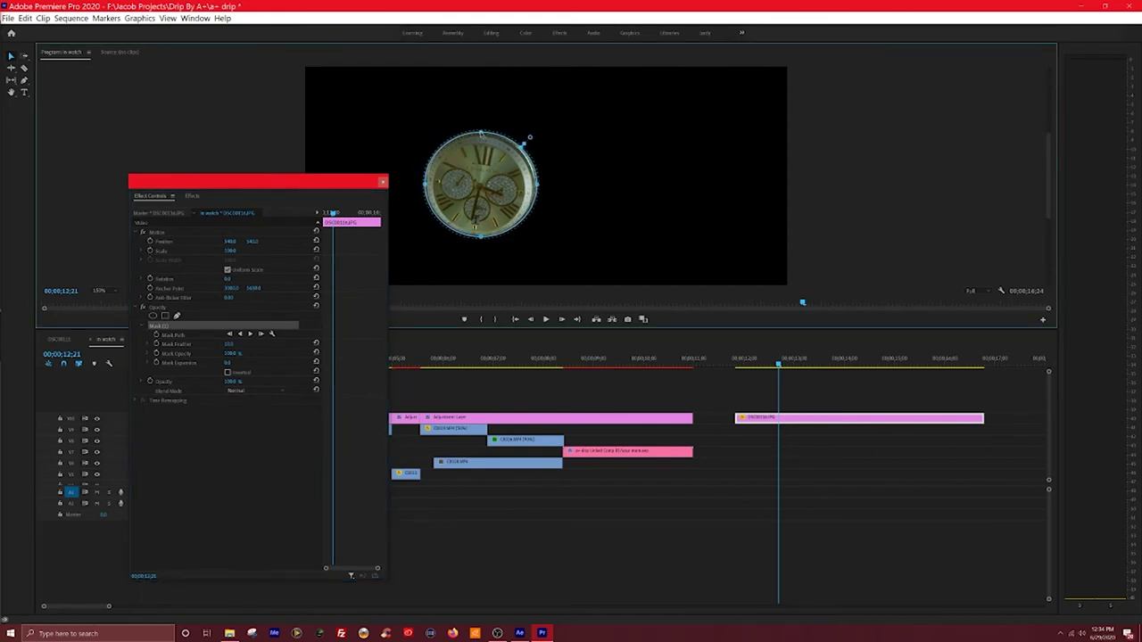
pyautogui.moveTo(539, 188); pyautogui.dragTo(535, 189)
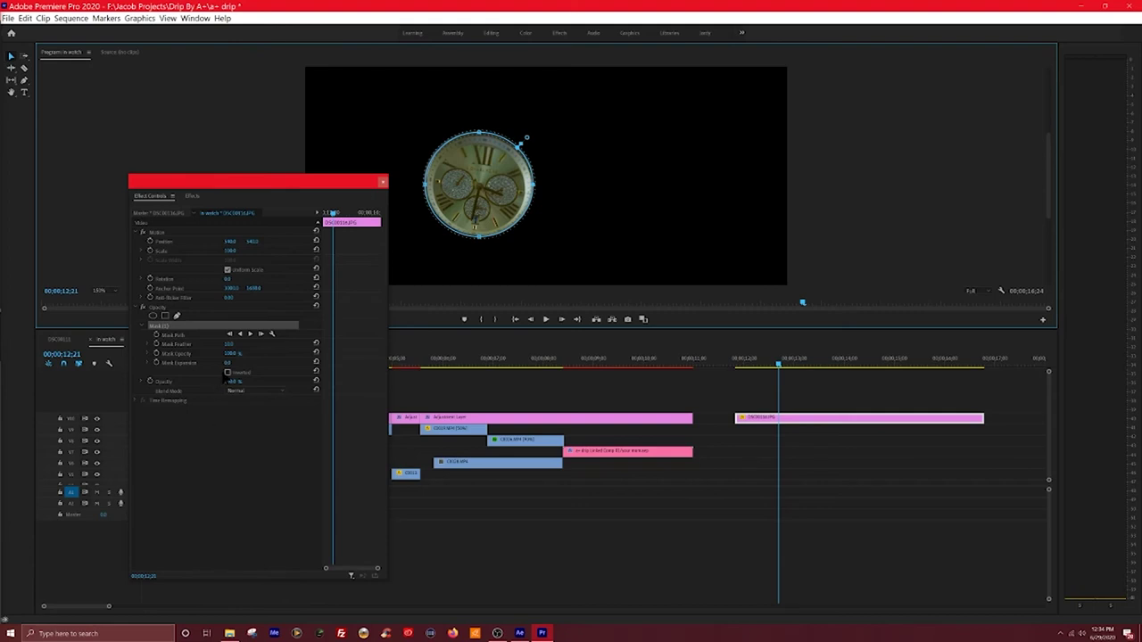
pyautogui.click(228, 372)
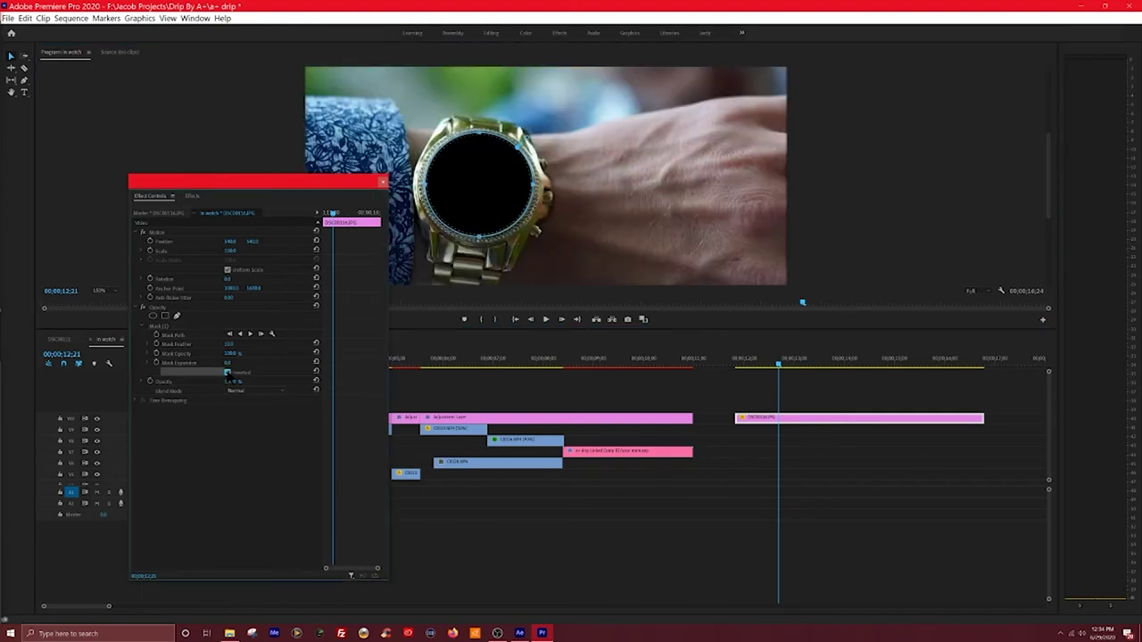
pyautogui.click(287, 510)
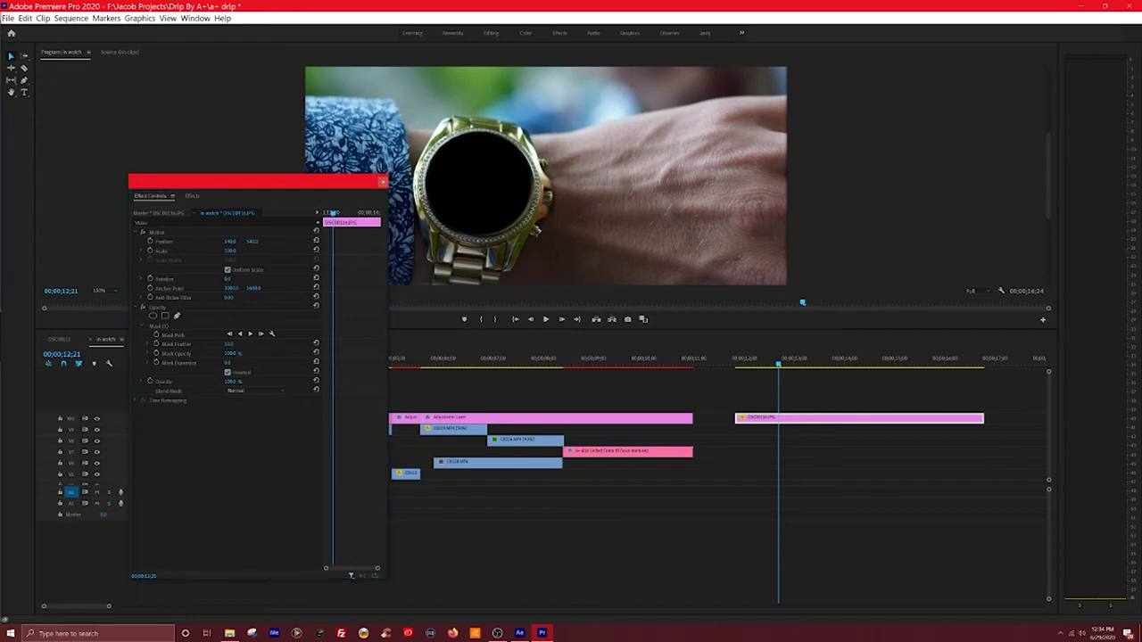
# - Place an unmasked copy of the watch photo two tracks below the masked one and put the video clip between them
pyautogui.moveTo(740, 418); pyautogui.dragTo(791, 441)
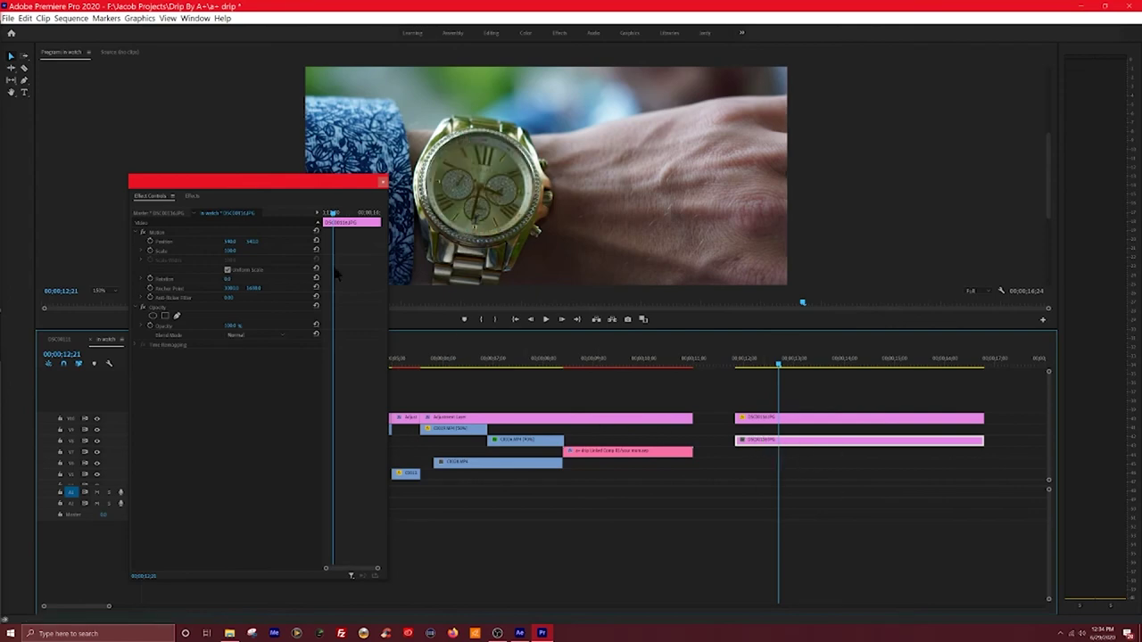
pyautogui.moveTo(2, 211); pyautogui.dragTo(745, 436)
pyautogui.click(814, 427)
pyautogui.press('space')
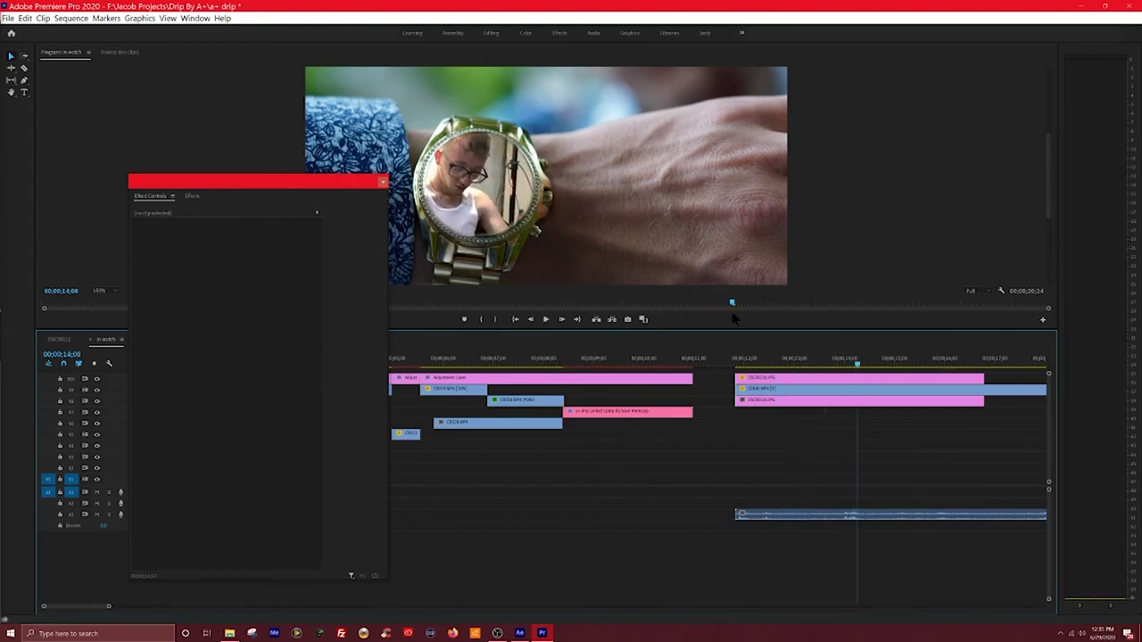
# - Open the finished drip teaser video from File Explorer to play it
pyautogui.moveTo(498, 632)
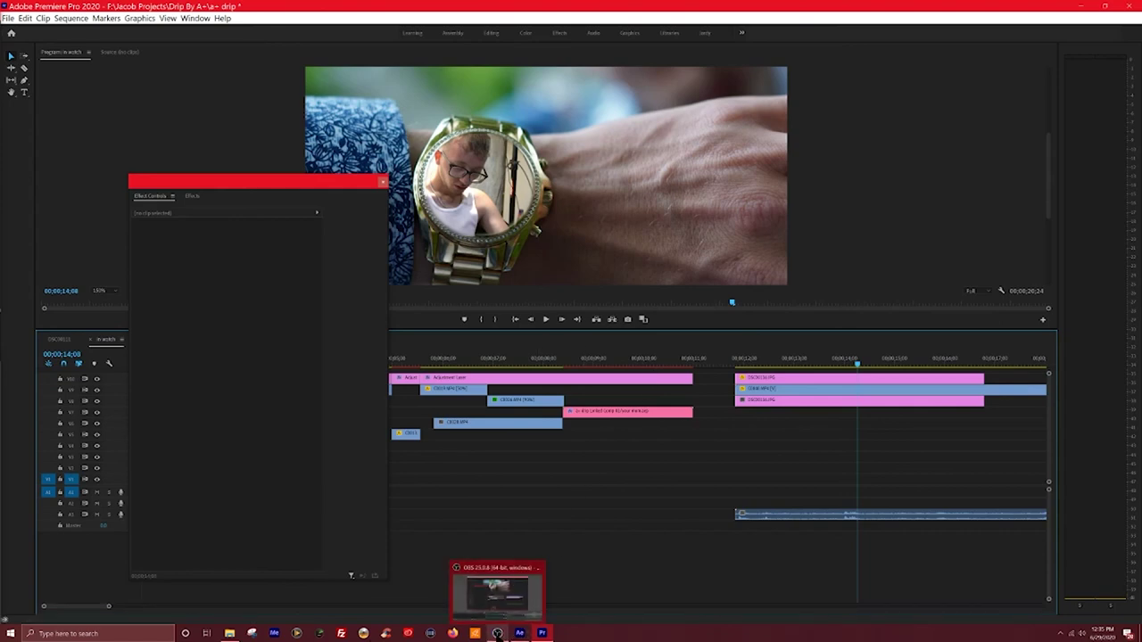
pyautogui.click(229, 633)
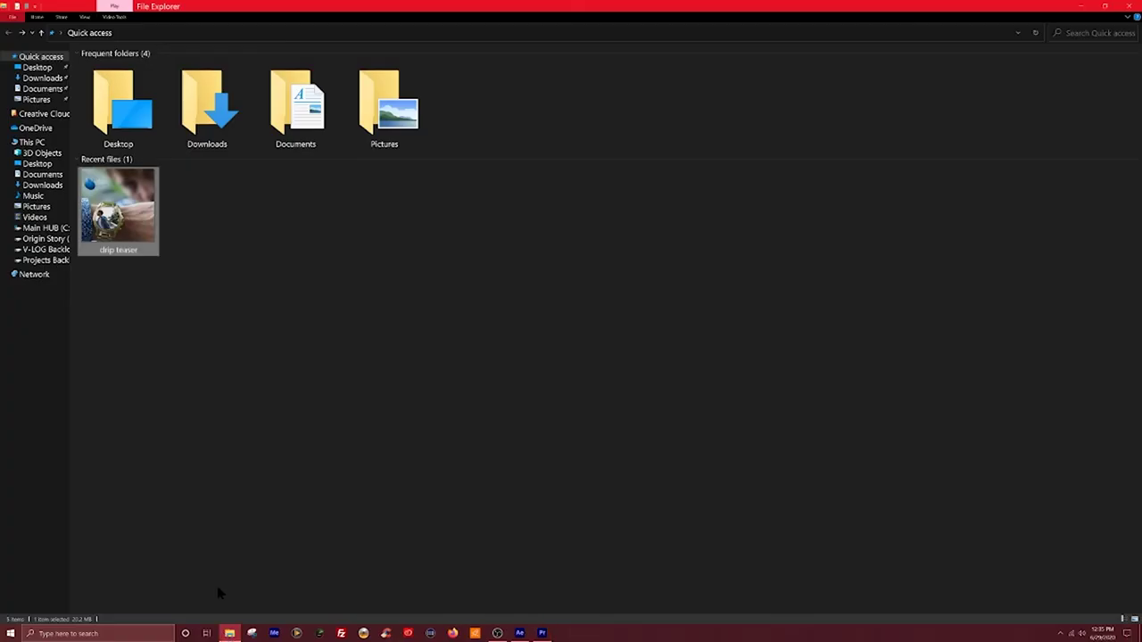
pyautogui.doubleClick(113, 219)
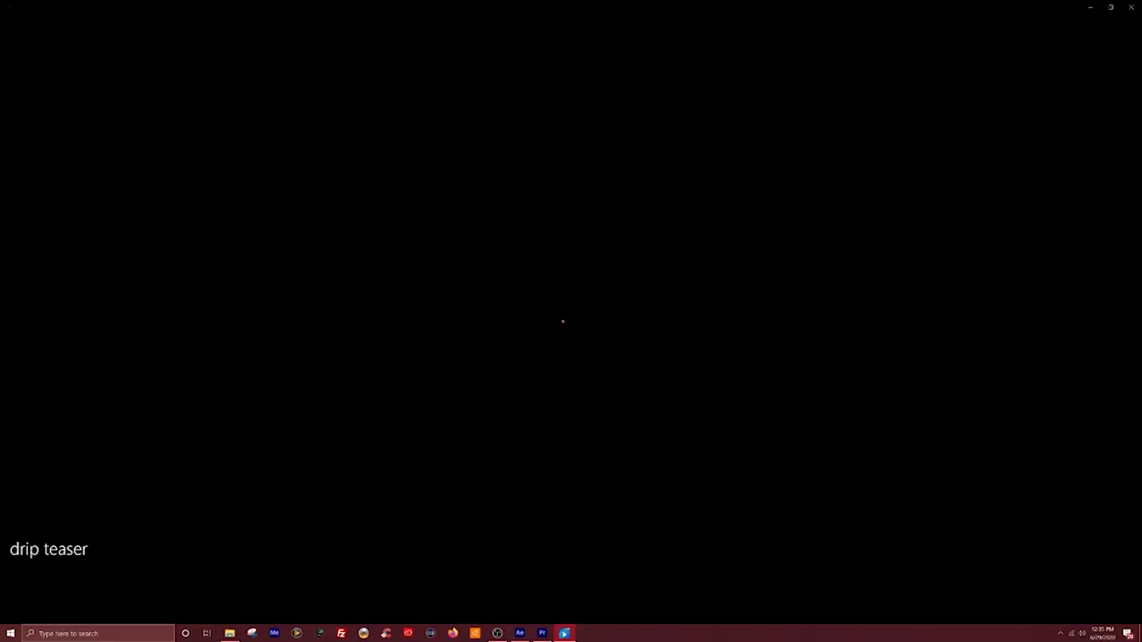